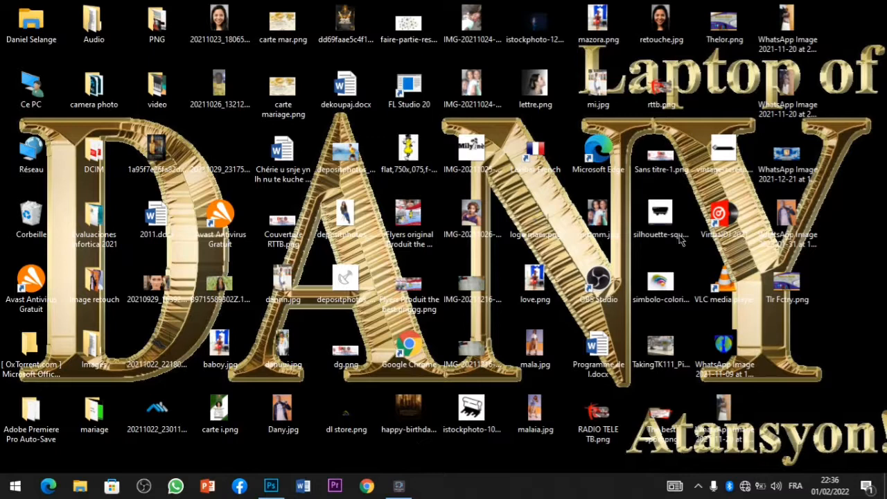
double_click(817, 90)
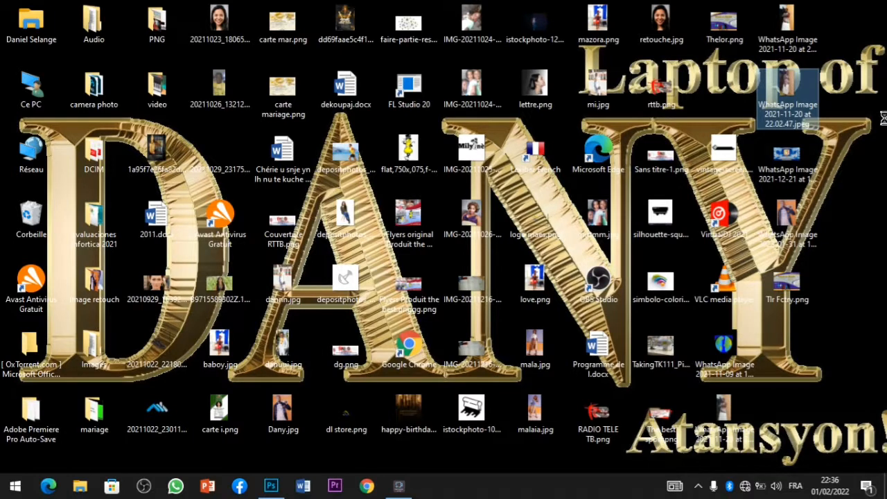
left_click(880, 17)
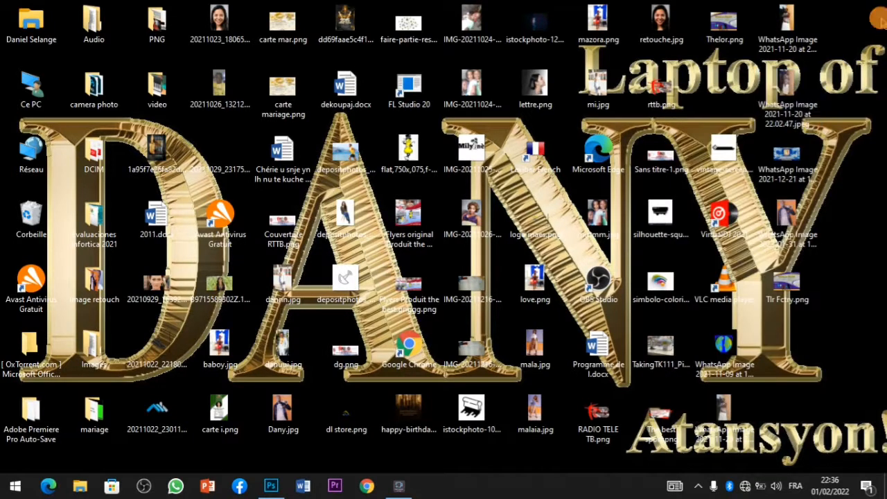
left_click(872, 56)
right_click(864, 36)
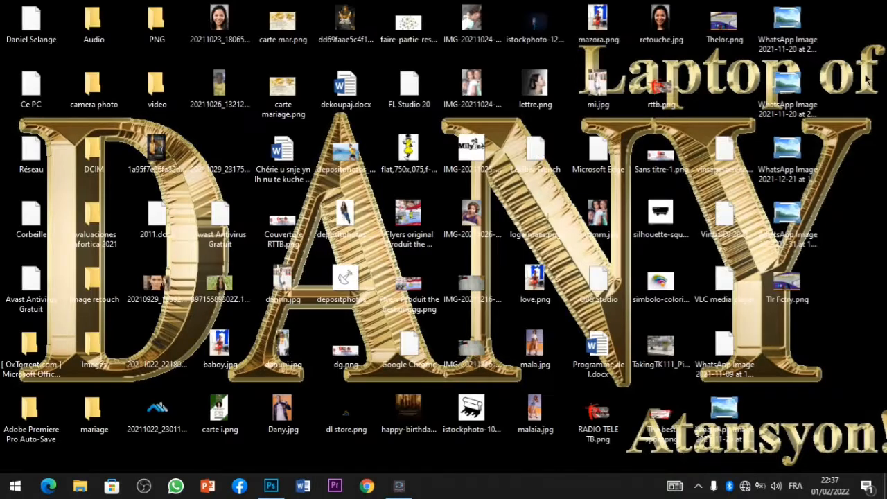
right_click(866, 80)
left_click(852, 73)
right_click(864, 56)
left_click(867, 90)
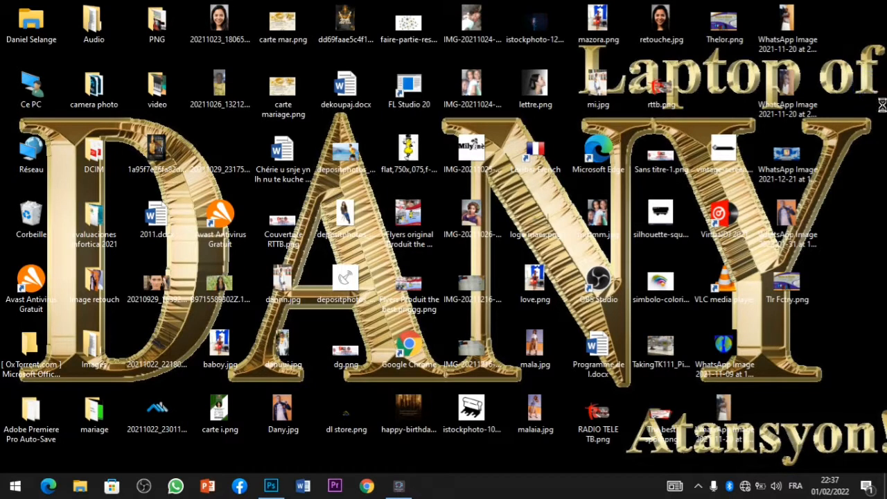
right_click(883, 89)
left_click(864, 121)
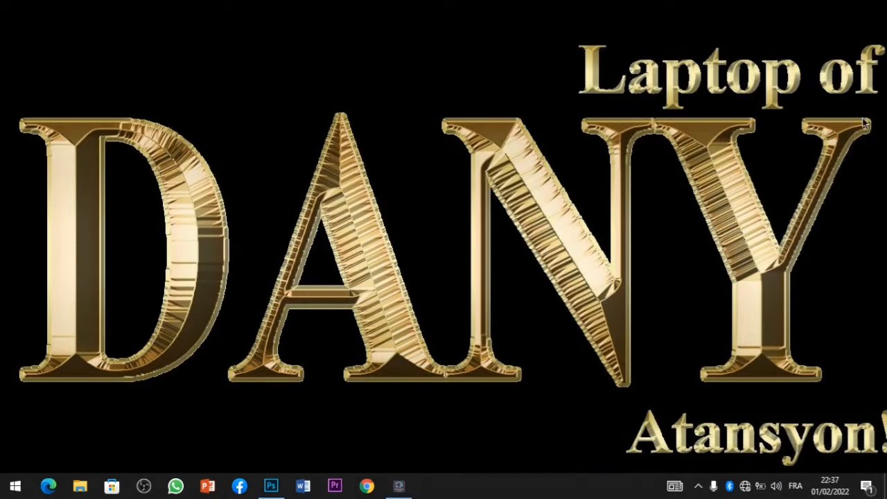
right_click(864, 124)
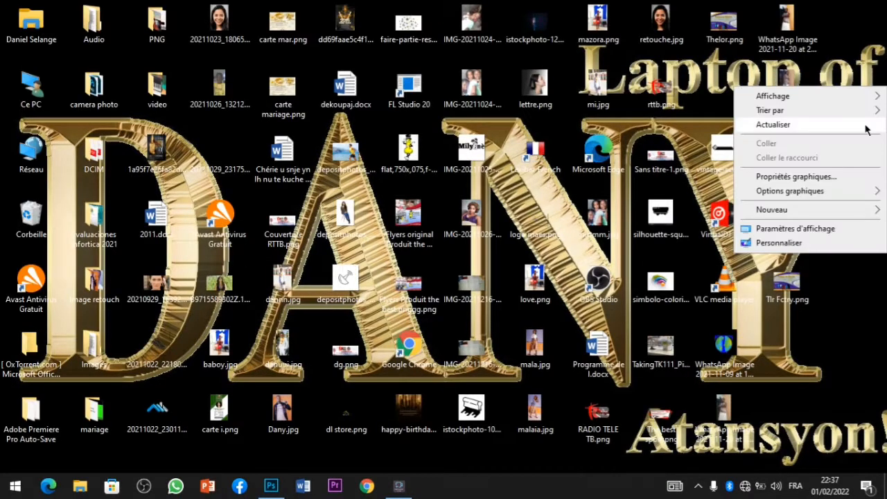
left_click(865, 126)
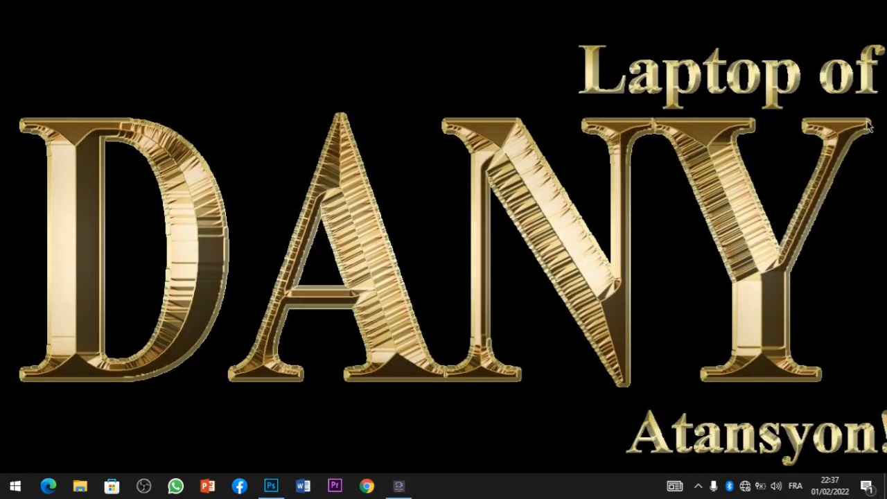
right_click(866, 125)
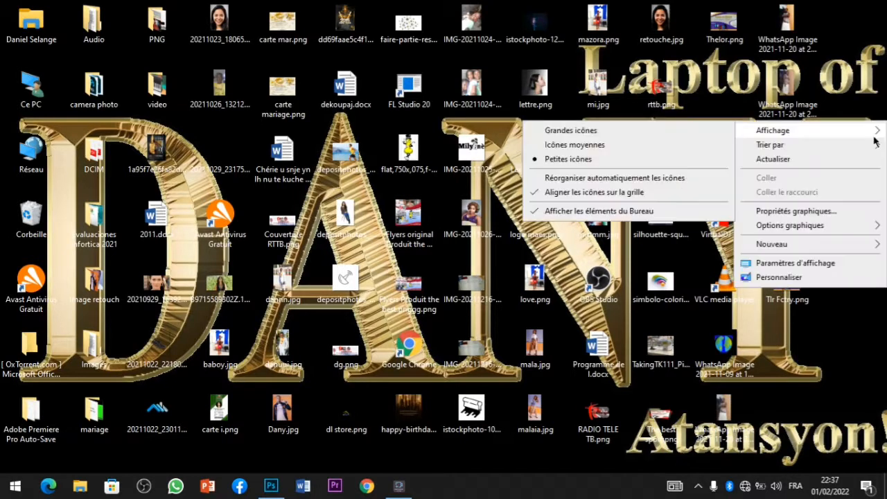
left_click(852, 159)
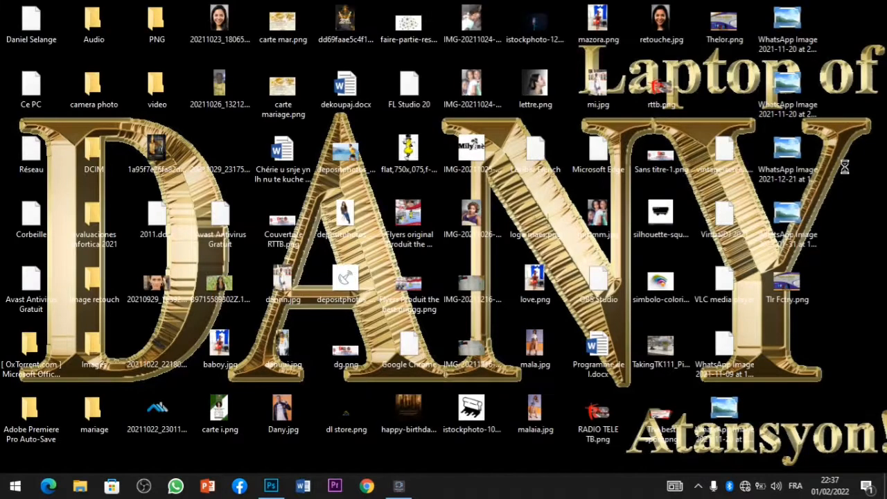
right_click(851, 173)
left_click(839, 144)
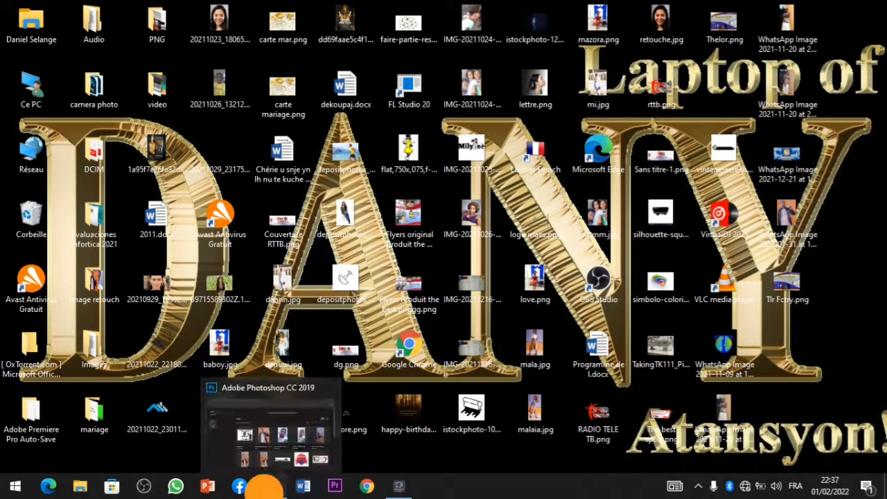
Step: Switch to Photoshop, create a new document from the recent Grand format 8 x 14 po preset at 300 ppi, and unlock its background layer
left_click(267, 489)
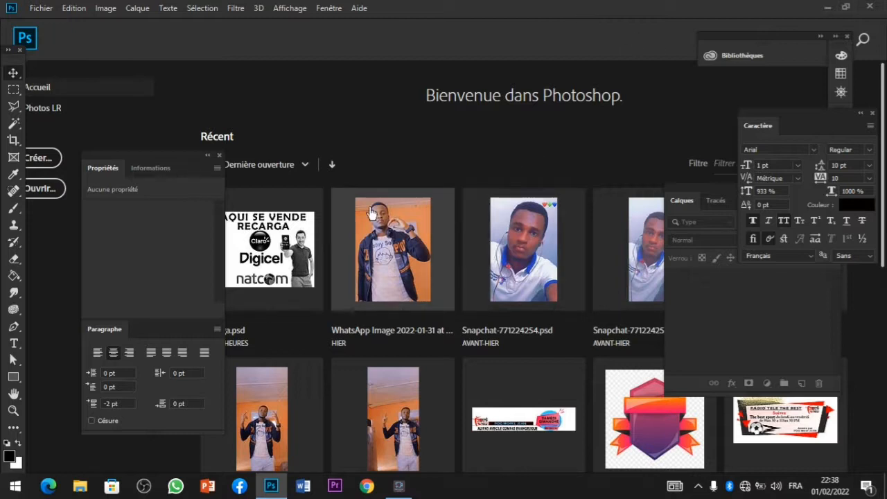
left_click(47, 148)
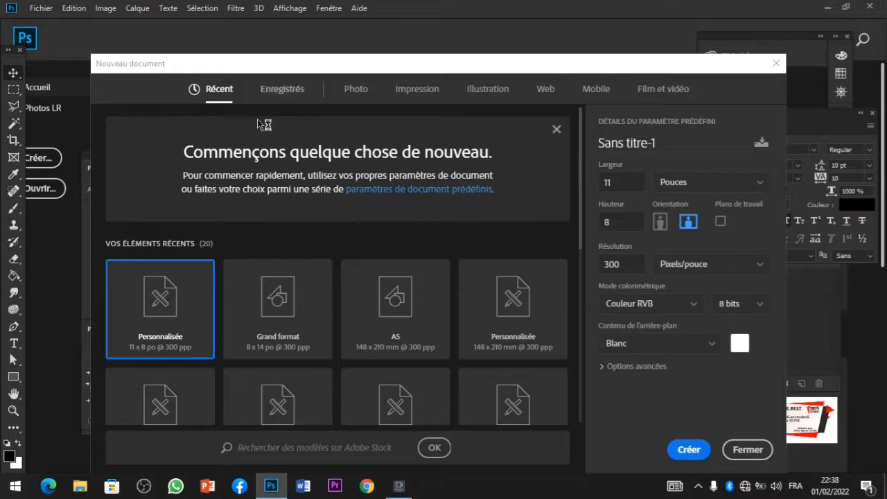
left_click(277, 287)
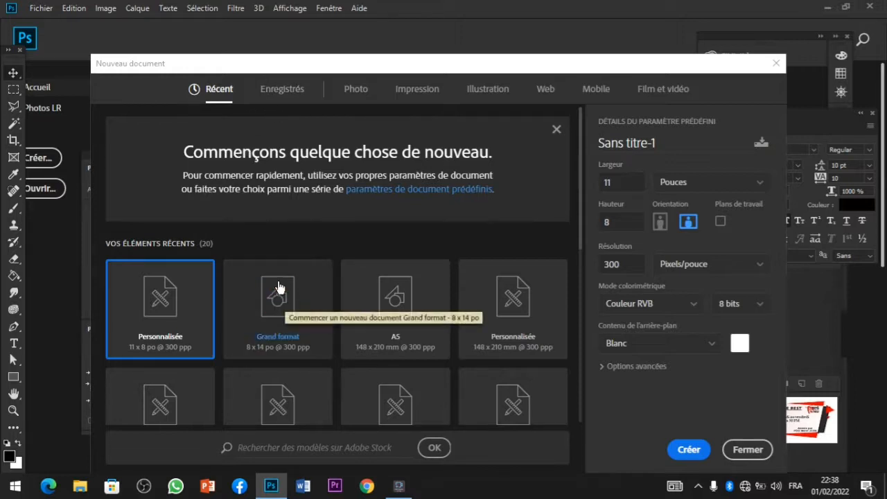
left_click(669, 451)
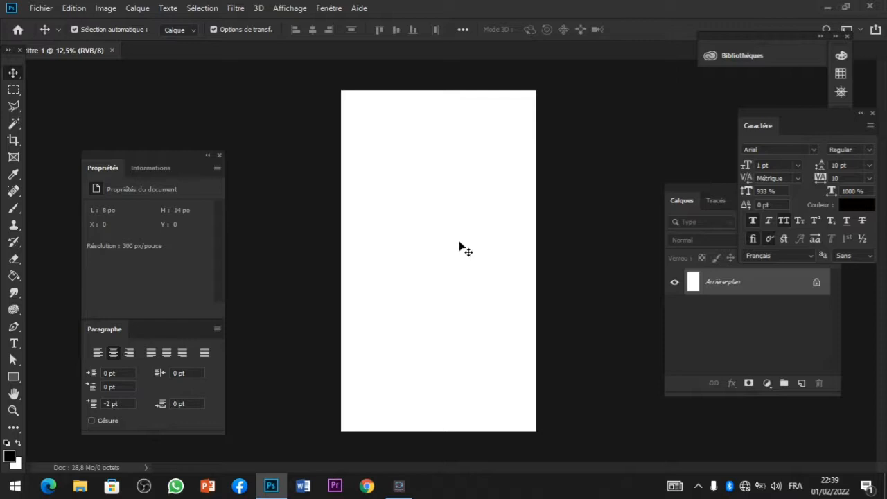
left_click(806, 290)
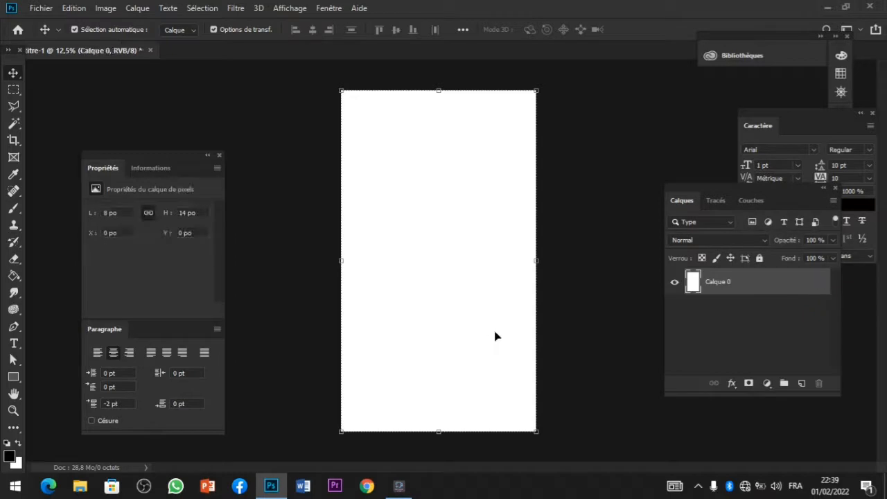
Step: Add a text box about 6.8 x 2.67 po below the middle of the canvas and enter the first name in it
left_click(14, 343)
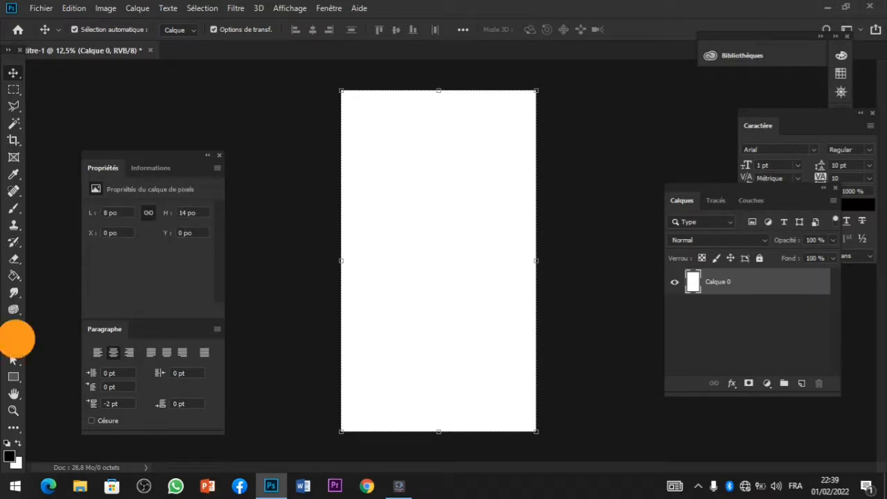
left_click(408, 269)
left_click_drag(409, 269, 525, 333)
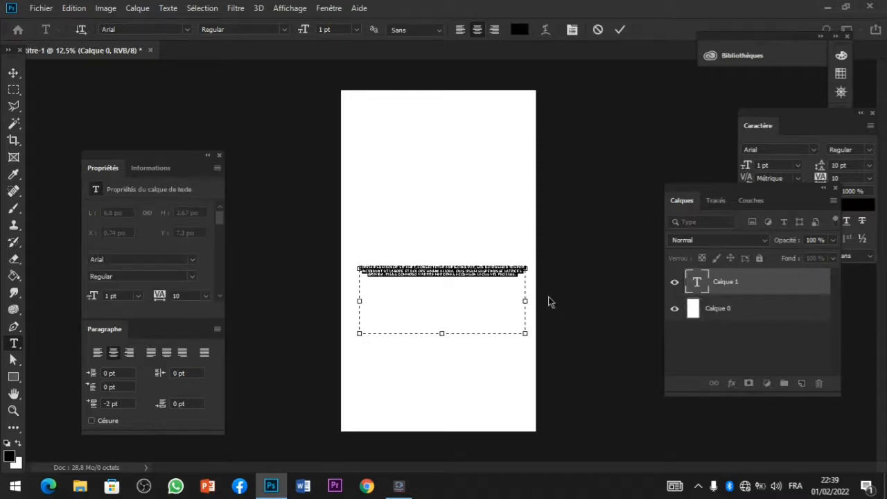
key("BackSpace")
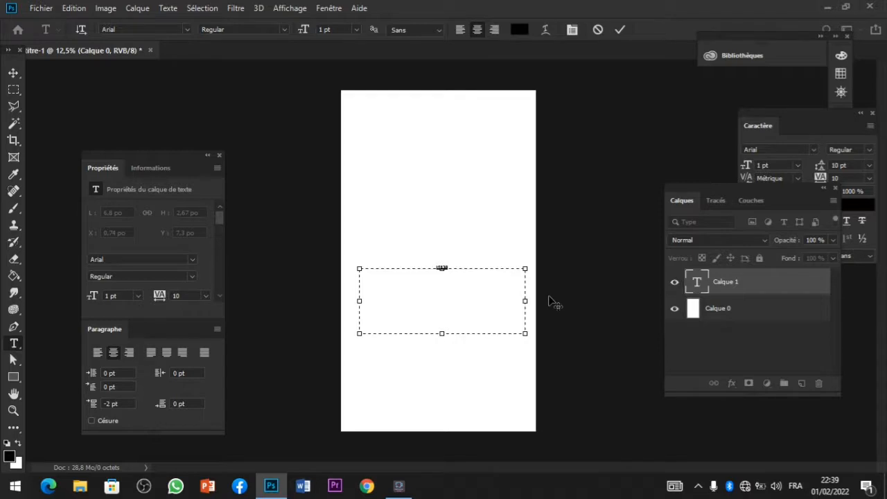
Step: Move the layers panel clear of the character settings and format the text as 16 pt Impact
left_click_drag(722, 188, 769, 312)
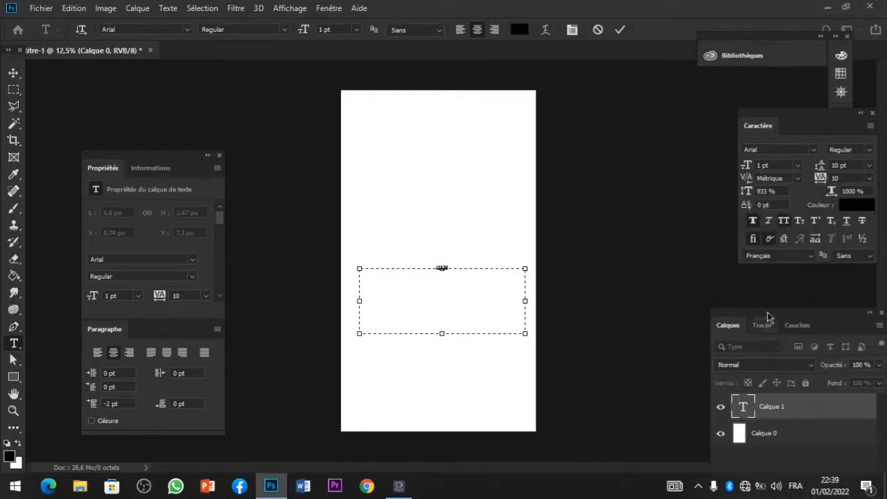
left_click(797, 168)
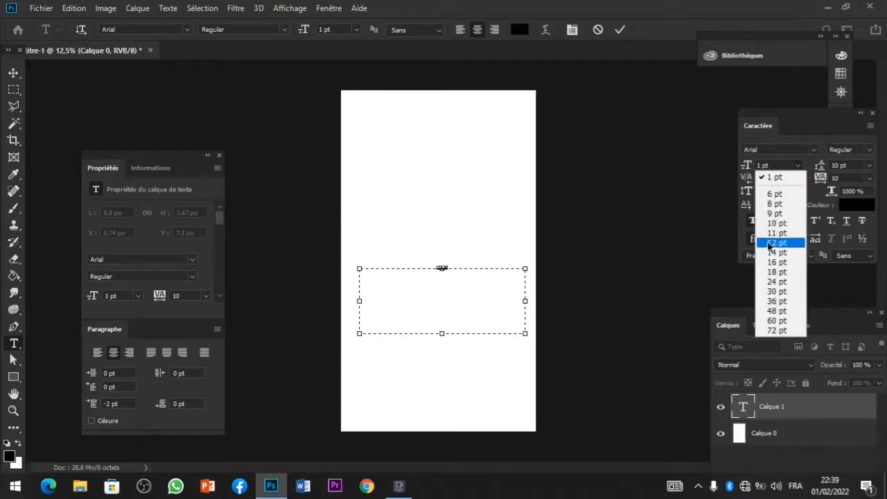
left_click(769, 262)
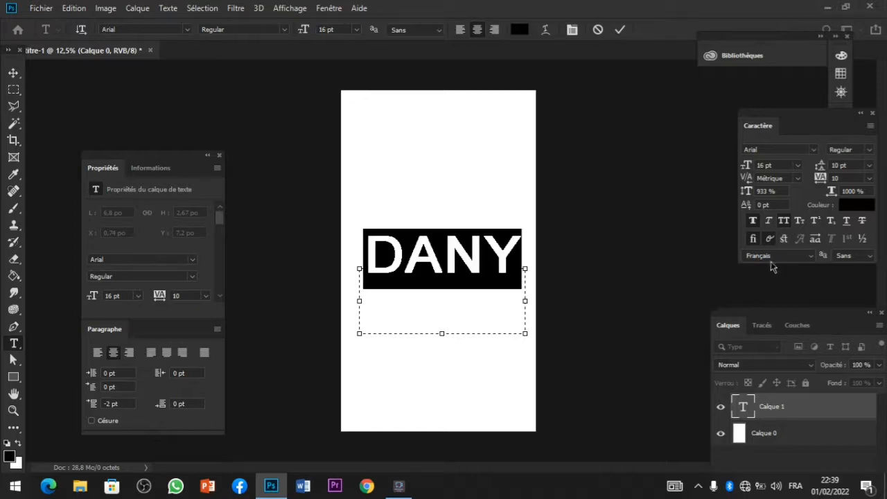
left_click(812, 150)
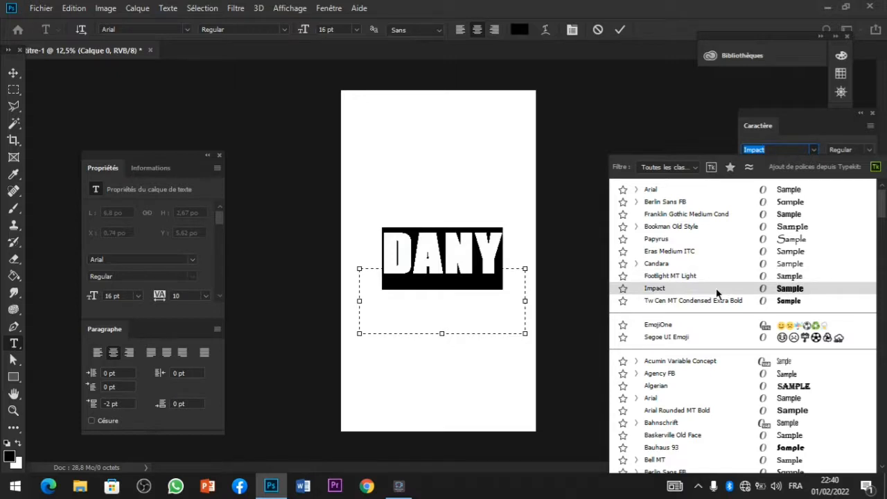
key("Escape")
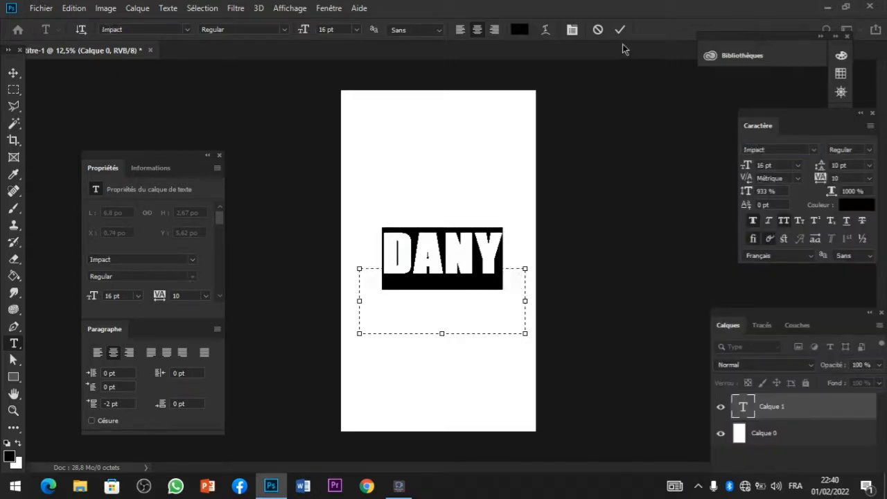
Step: Turn off faux bold for the text and toggle faux italic on and back off
left_click(752, 220)
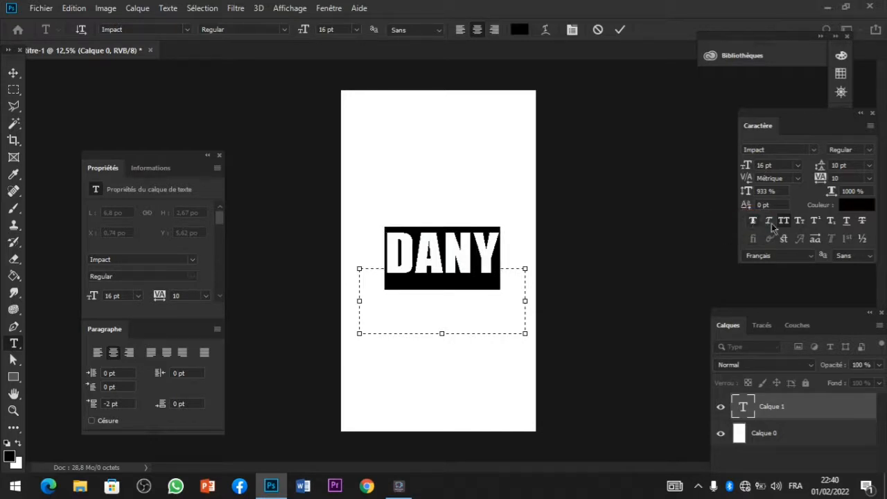
left_click(769, 221)
left_click(769, 222)
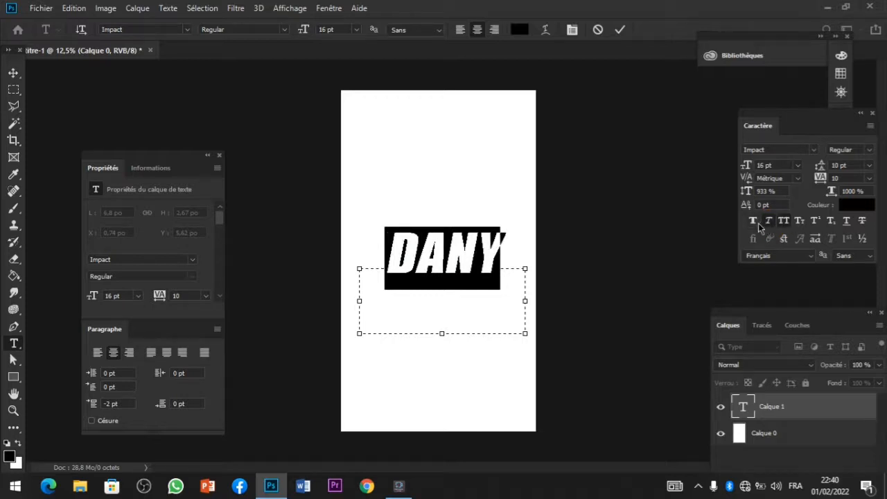
left_click(755, 223)
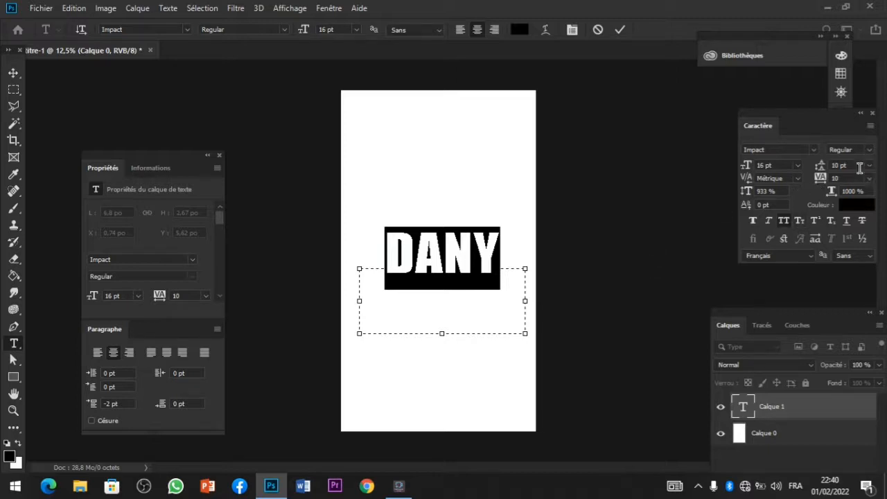
Step: Set the text's leading to 11 pt and commit the text layer
left_click(870, 166)
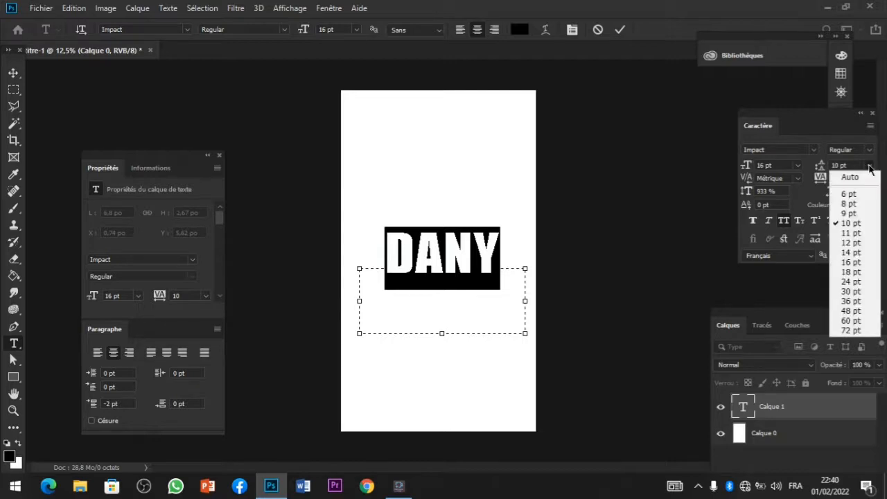
left_click(850, 233)
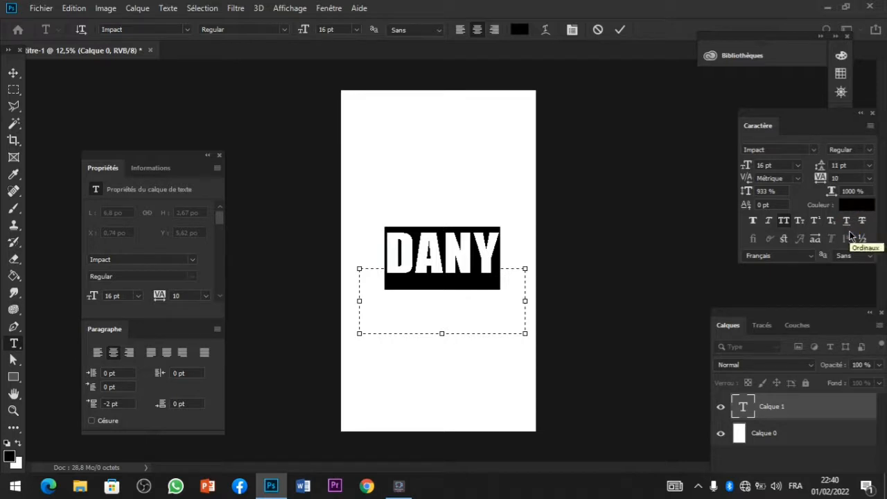
left_click(620, 29)
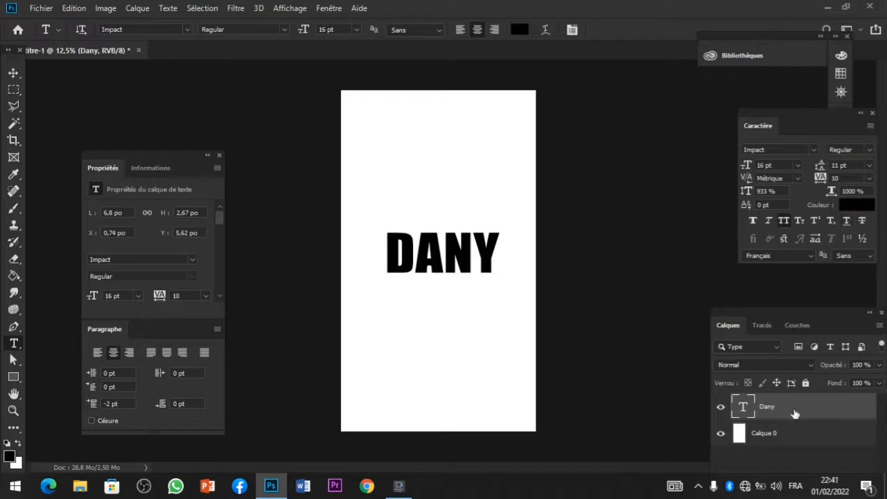
double_click(845, 420)
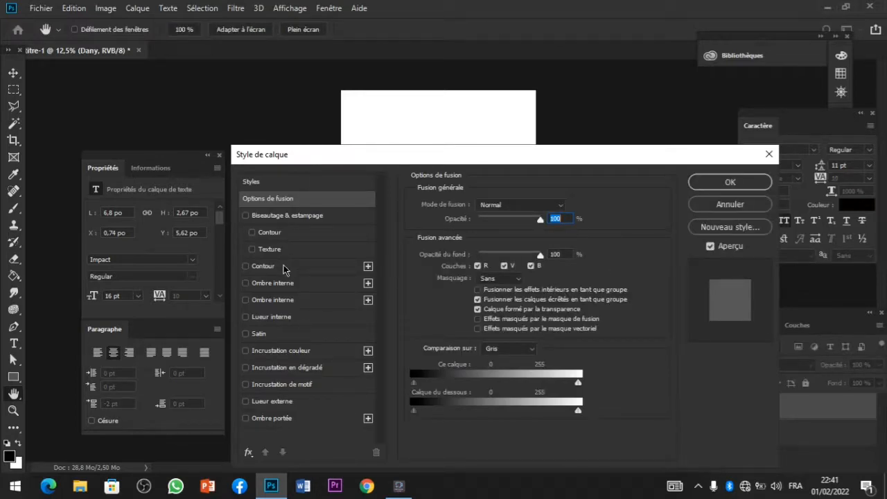
left_click(245, 266)
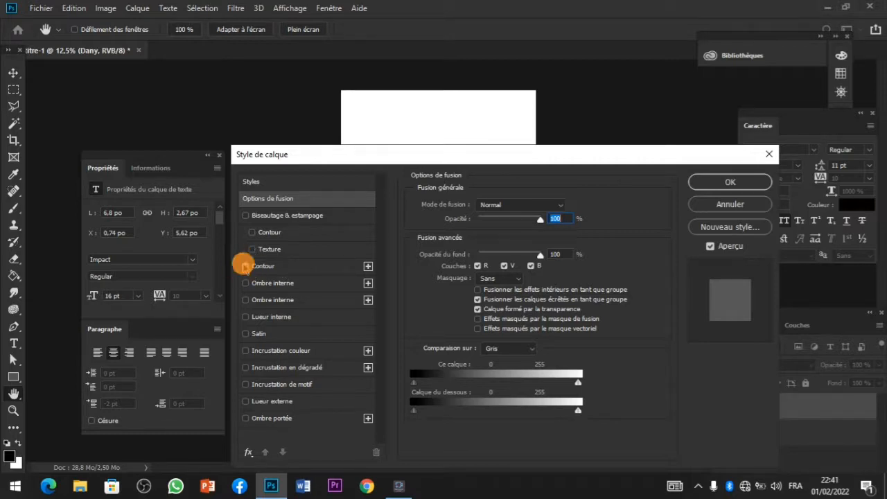
left_click(288, 271)
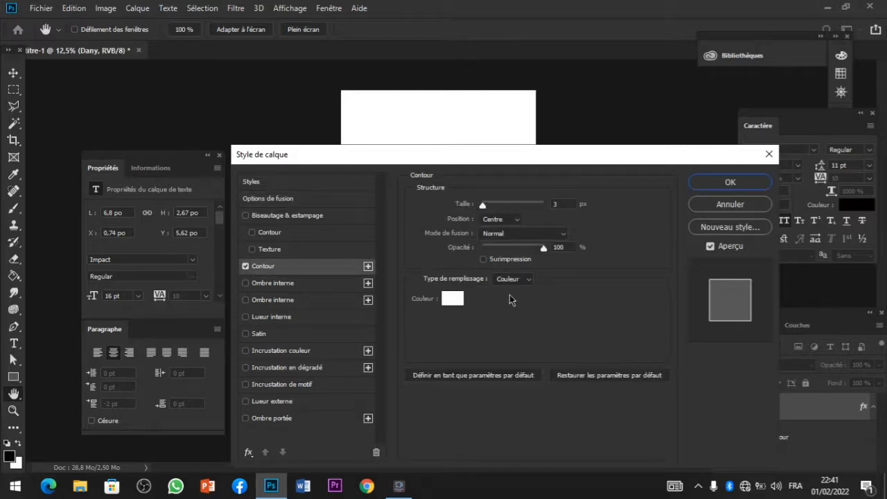
left_click_drag(545, 163, 488, 329)
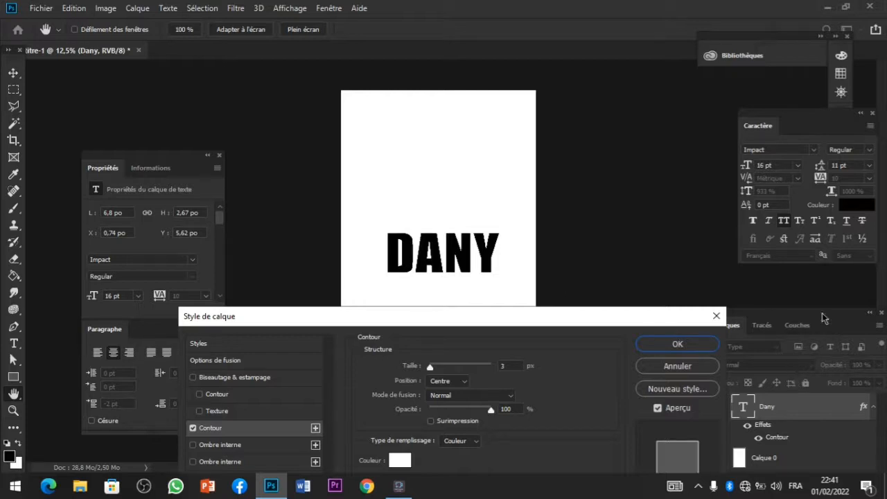
left_click_drag(825, 316, 844, 293)
left_click(742, 384)
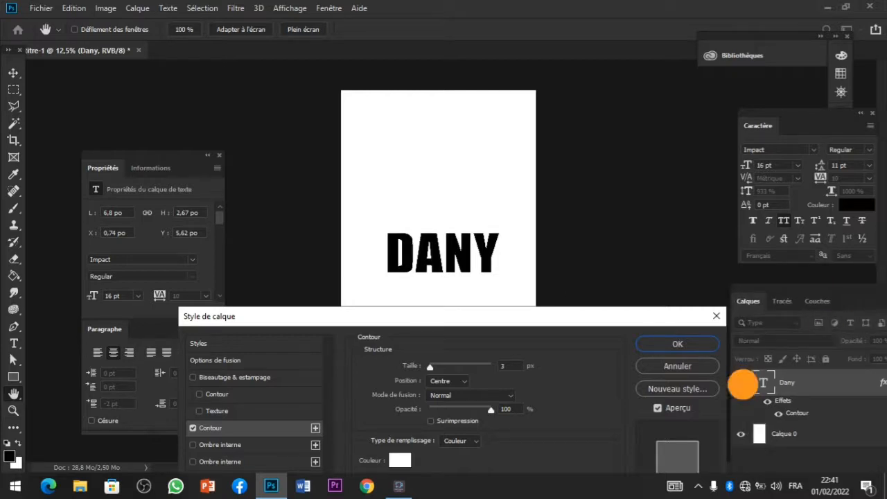
left_click(678, 364)
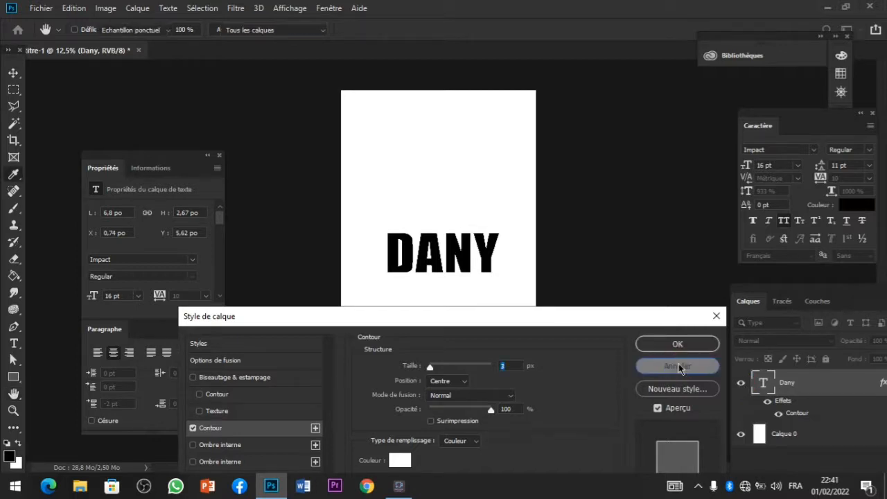
Step: Toggle the text layer's visibility off and back on, and hide the white background layer
left_click(742, 385)
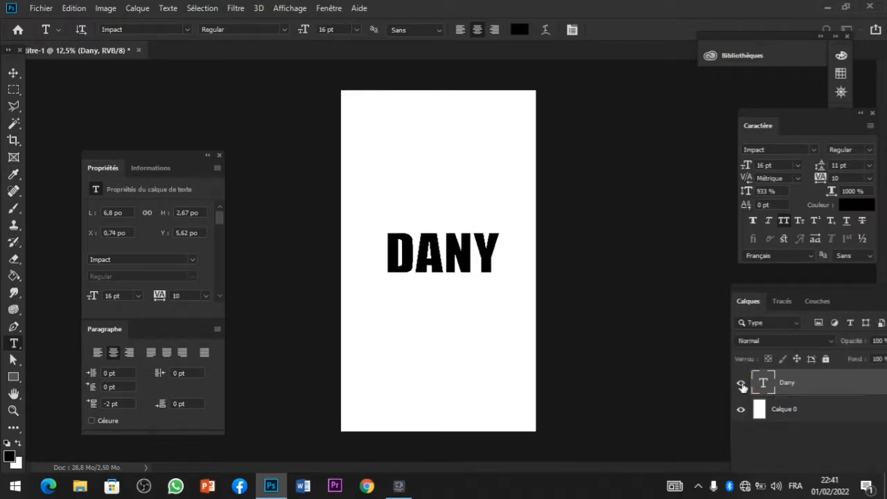
left_click(741, 385)
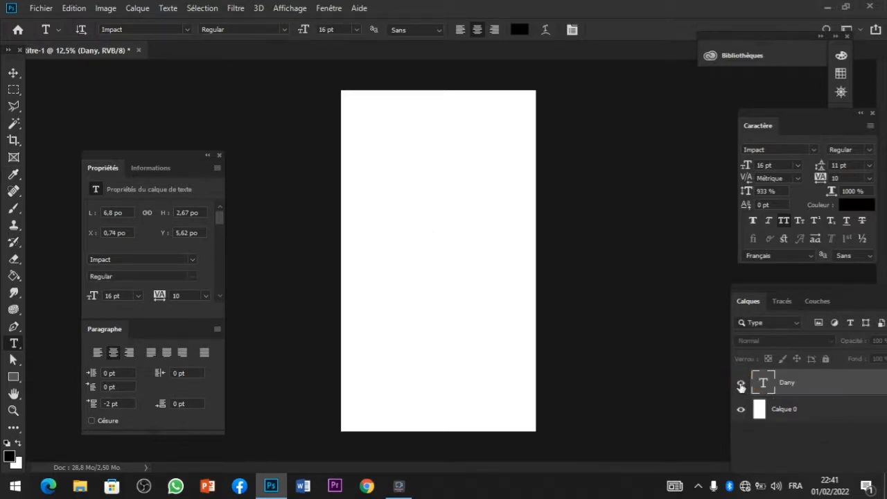
left_click(741, 385)
left_click(740, 411)
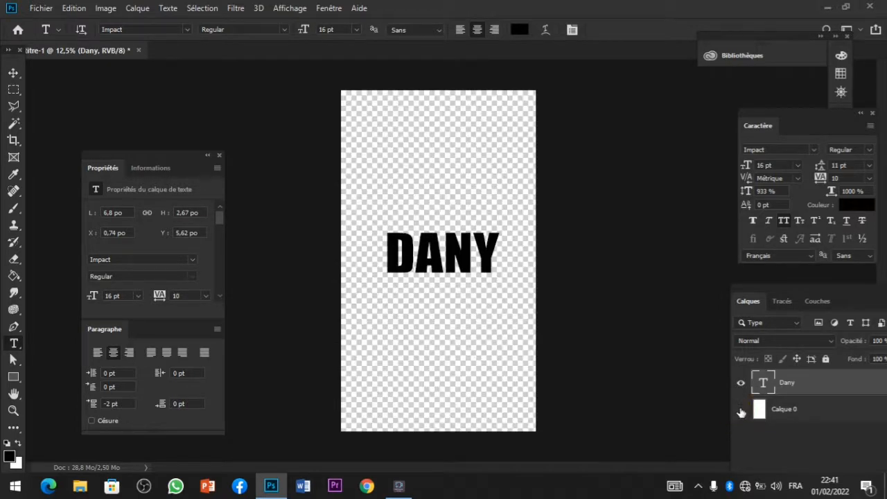
Step: Open the layer style settings of the text layer, move the dialog below the lettering and enable the Contour effect
left_click(876, 380)
key("space")
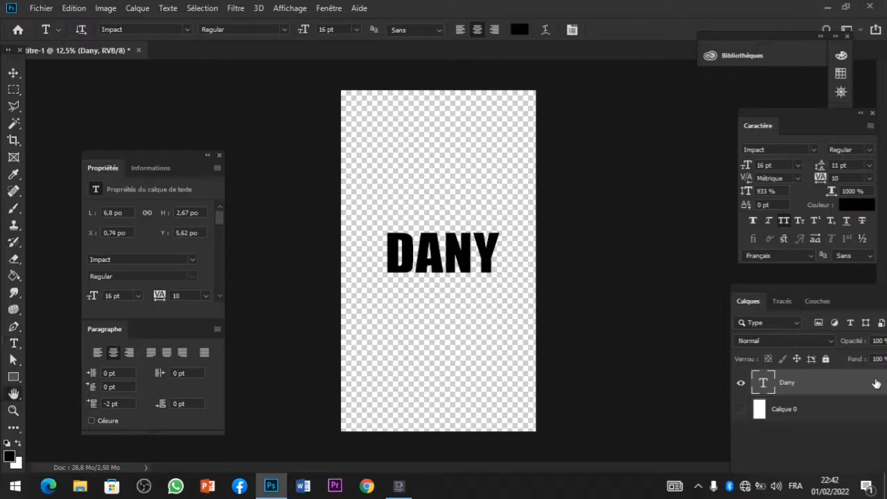
double_click(875, 383)
left_click(583, 156)
left_click_drag(582, 157, 608, 291)
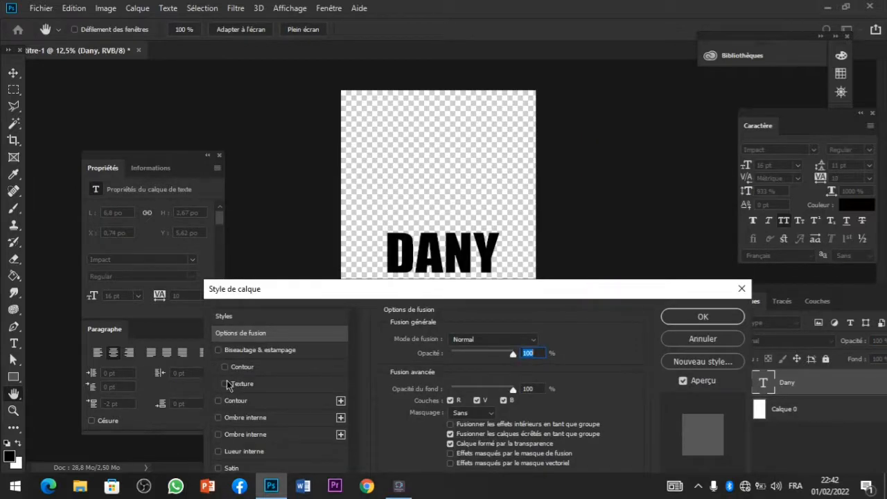
left_click(218, 400)
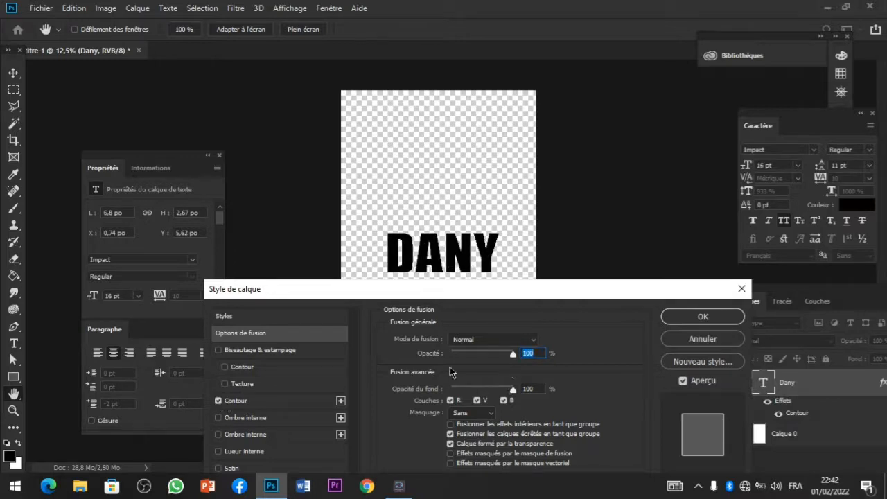
left_click(291, 402)
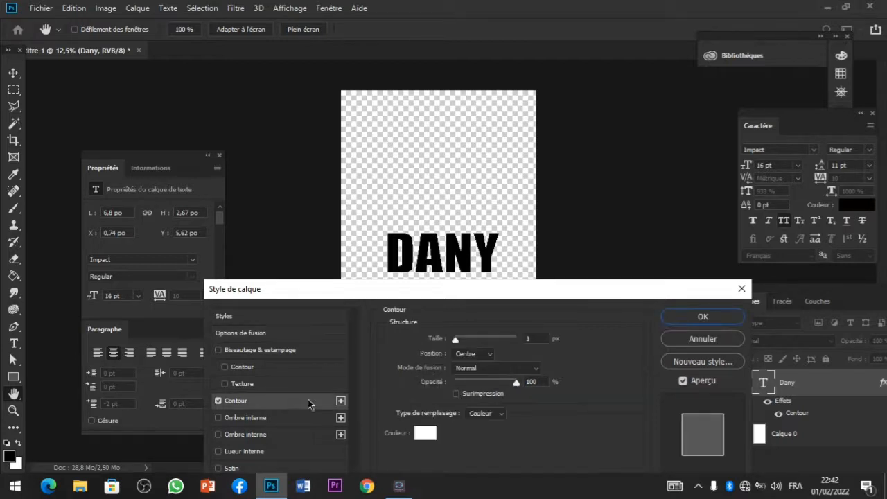
Step: Widen the text's outline and set its colour to bright cyan, 00ffea
mouse_move(457, 340)
left_mouse_down()
mouse_move(485, 339)
mouse_move(462, 339)
left_mouse_up()
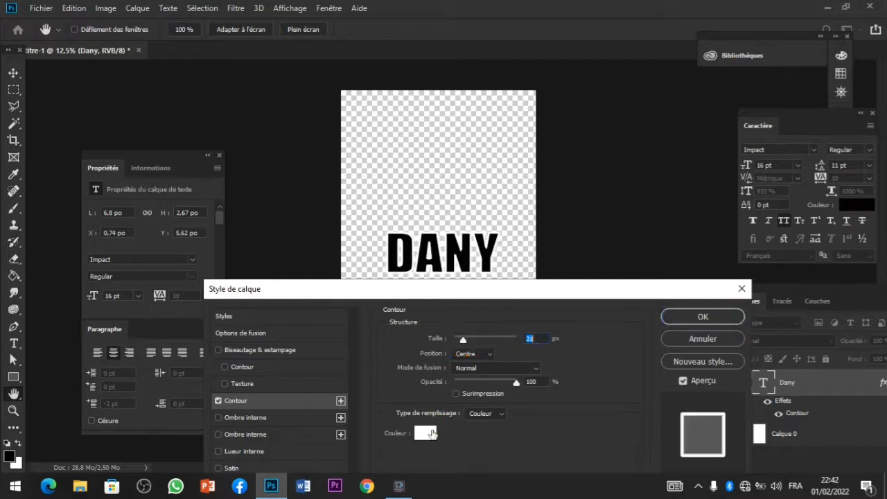
left_click(426, 433)
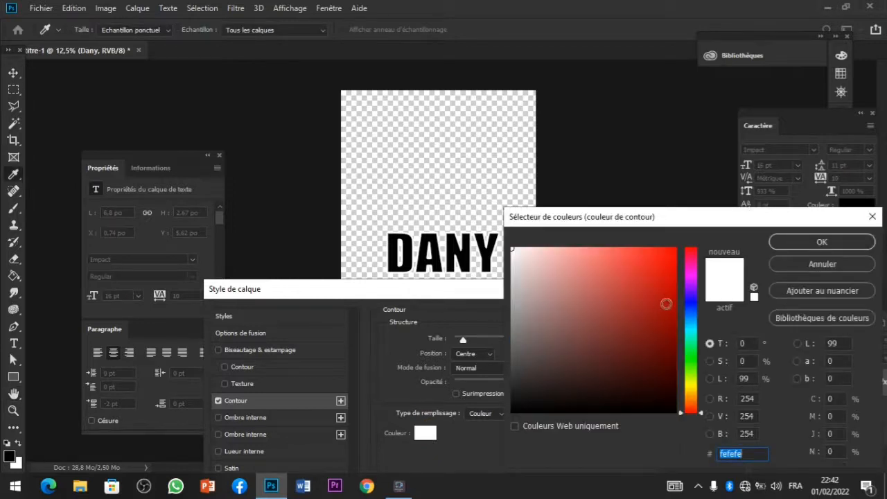
left_click(693, 332)
left_click_drag(659, 320, 681, 246)
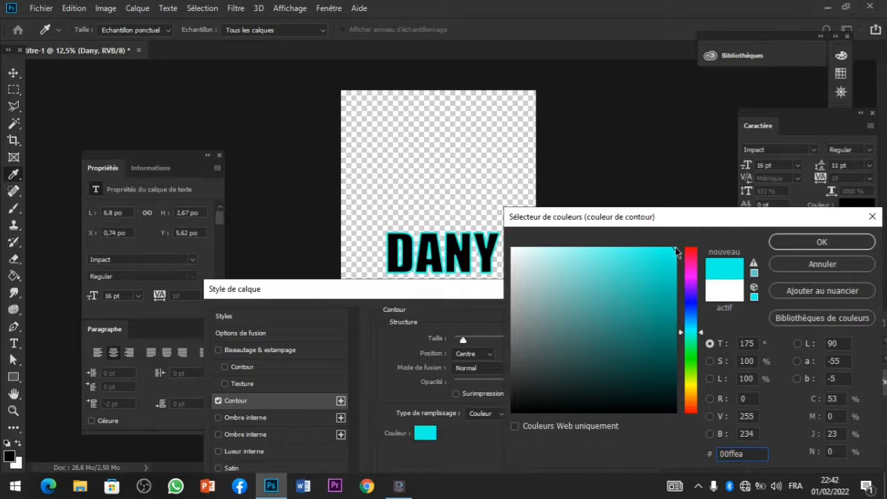
left_click(818, 242)
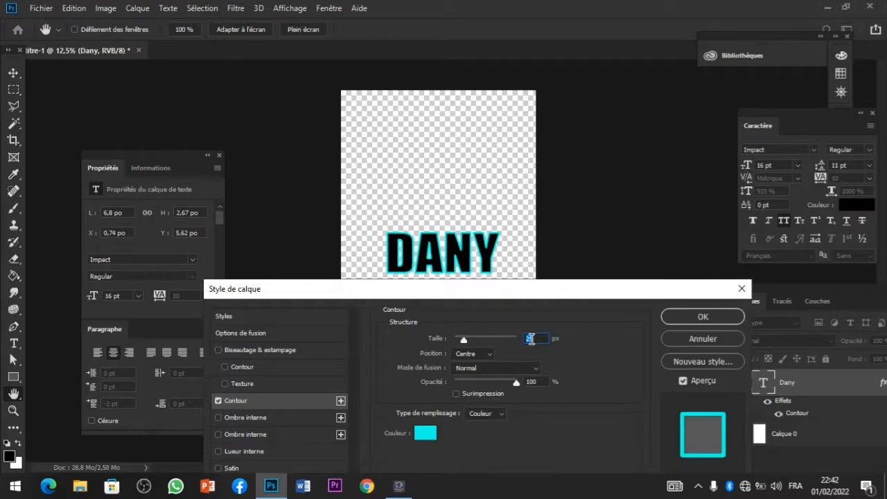
Step: Set the outline size to 17 px
scroll(530, 339, "down", 7)
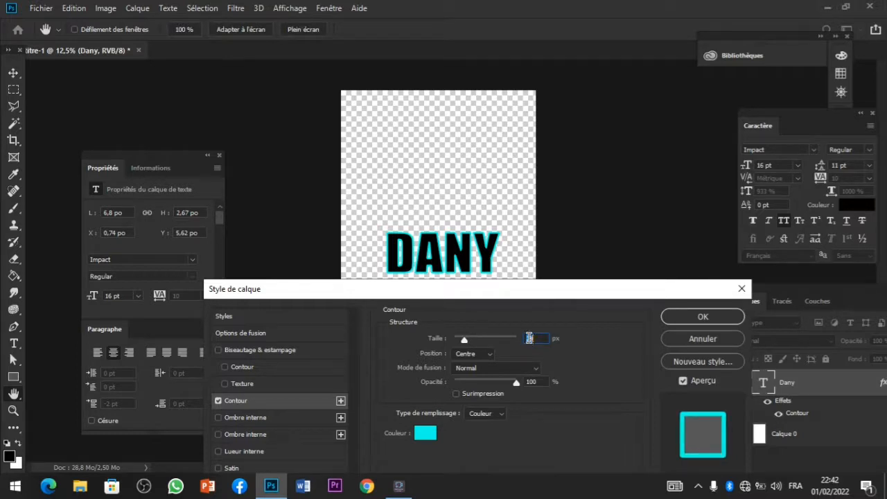
scroll(529, 338, "down", 1)
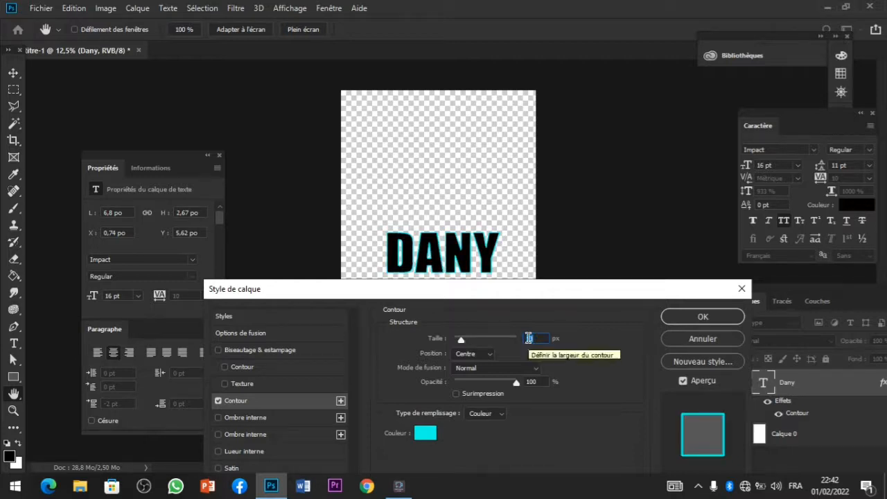
scroll(528, 338, "up", 1)
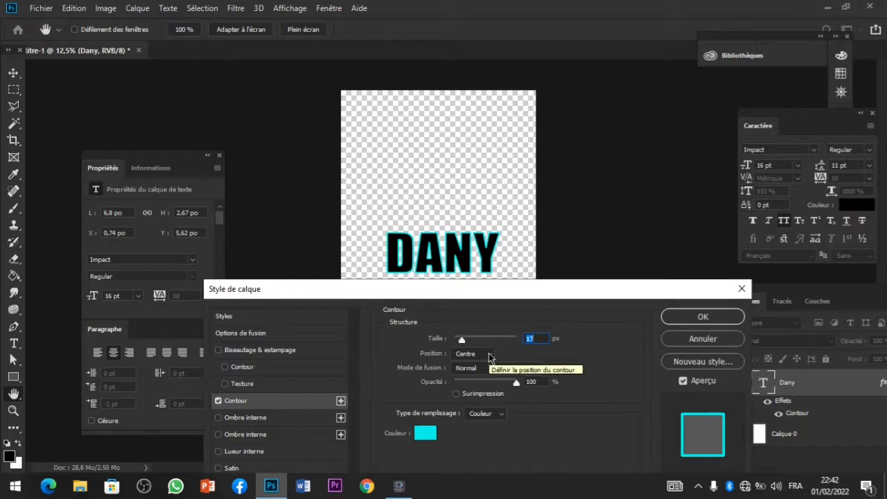
Step: Try the Extérieur and Intérieur positions for the outline and settle on Extérieur
left_click(488, 354)
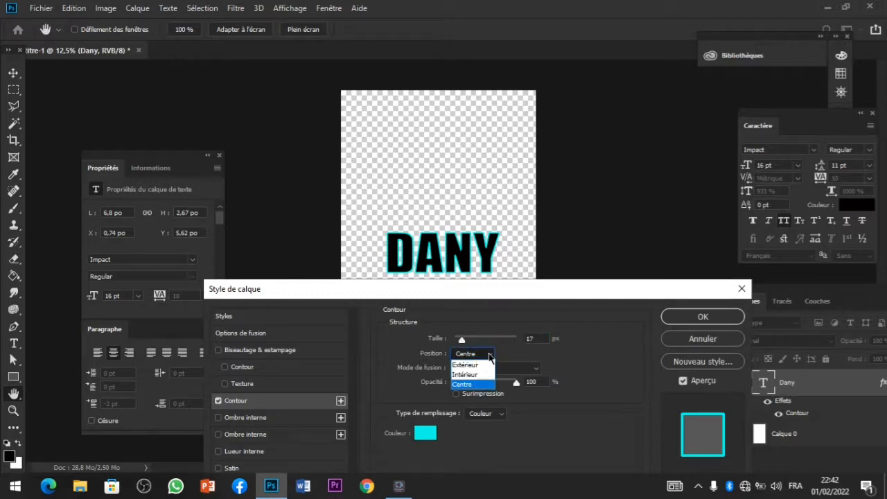
left_click(475, 362)
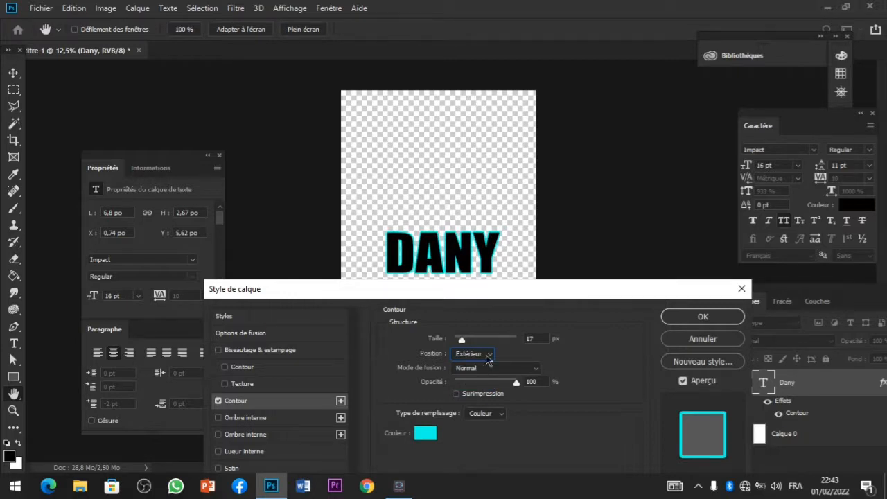
left_click(488, 355)
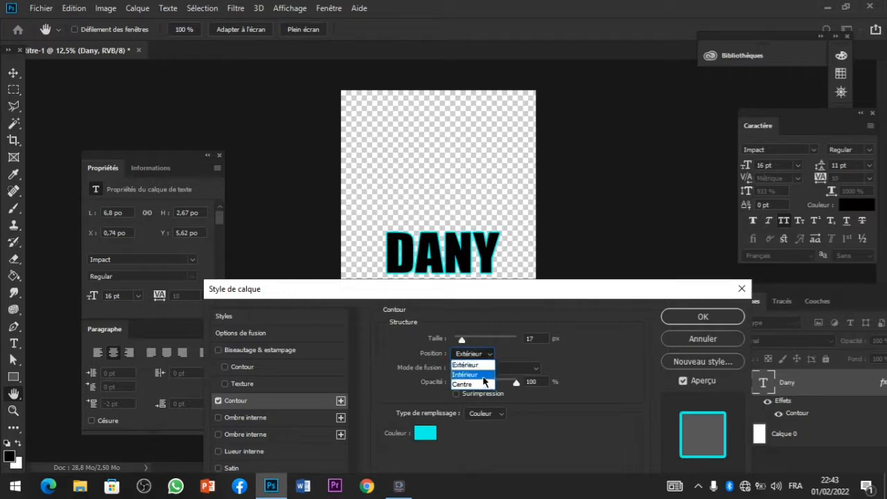
left_click(483, 376)
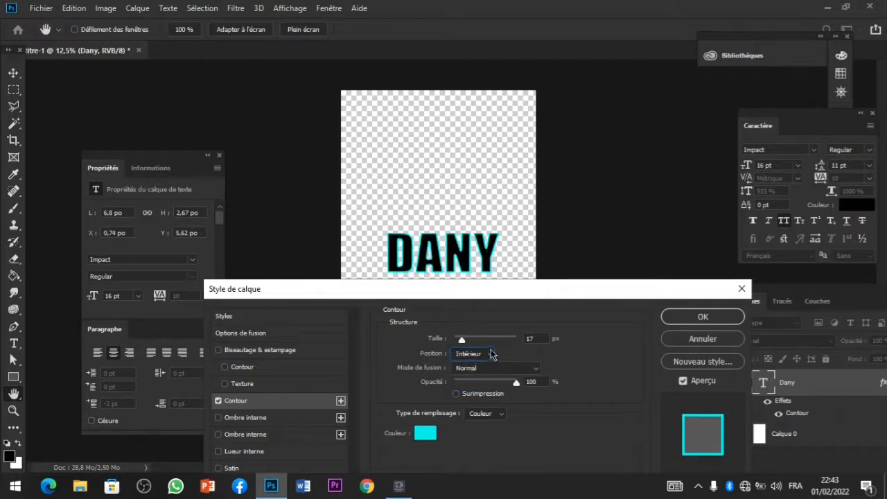
left_click(490, 356)
left_click(486, 365)
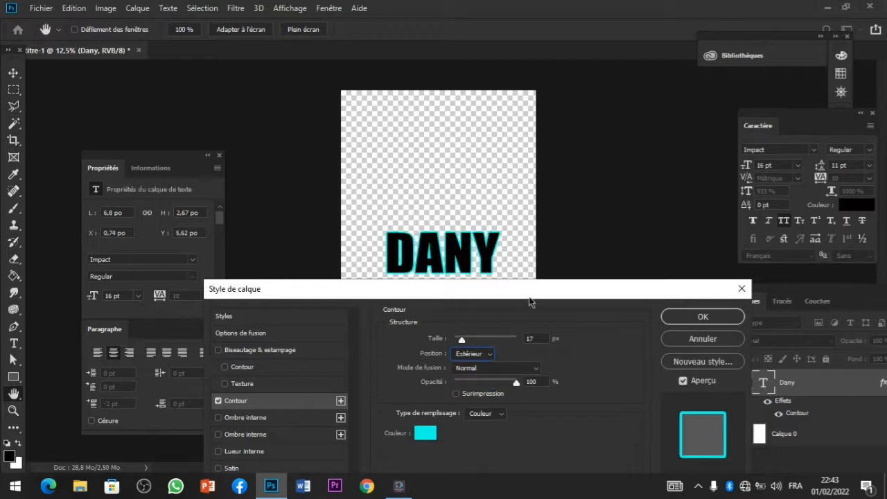
Step: Apply the text's outline style at 100 % opacity and show the white background layer again
left_click_drag(530, 298, 570, 262)
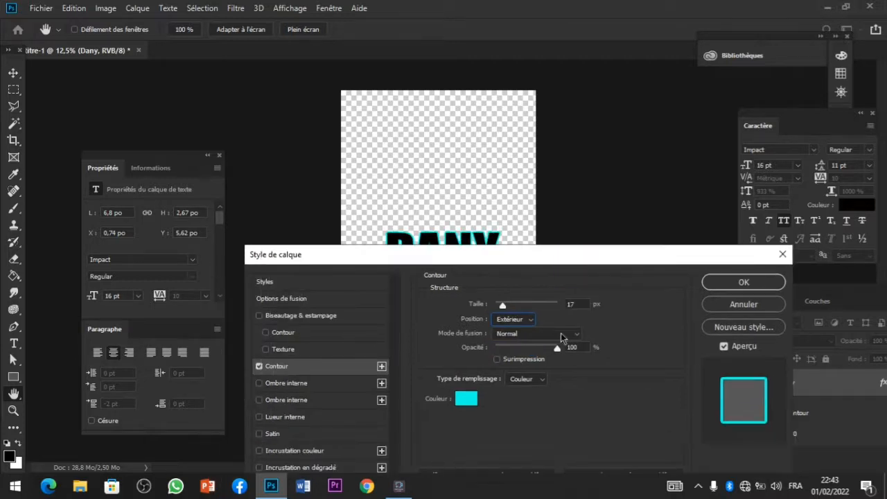
left_click(570, 257)
left_click_drag(570, 257, 570, 276)
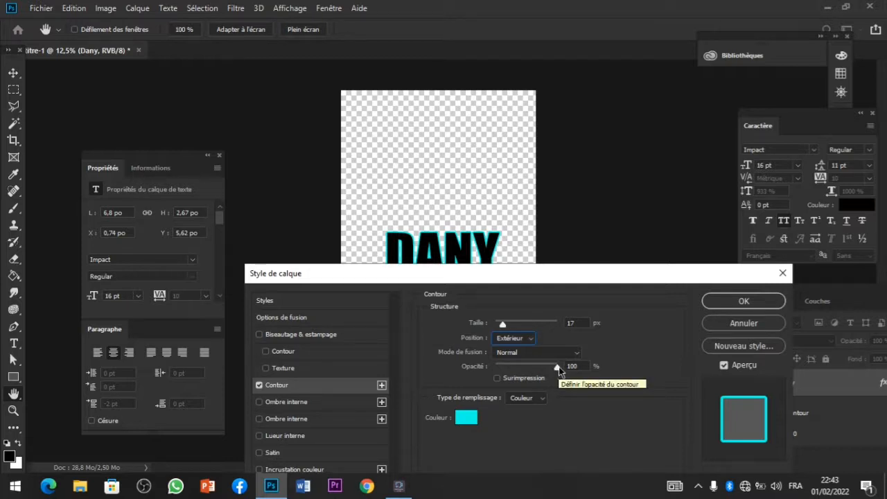
mouse_move(558, 367)
left_mouse_down()
mouse_move(478, 358)
mouse_move(623, 366)
left_mouse_up()
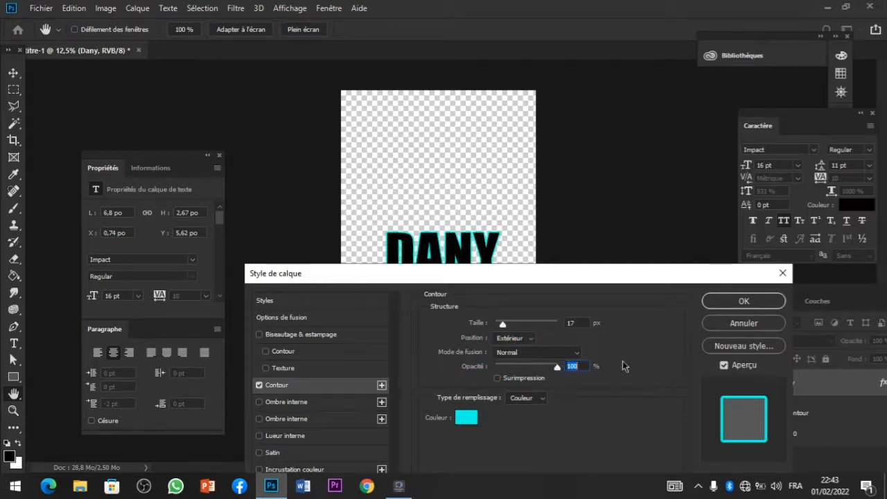
left_click(729, 305)
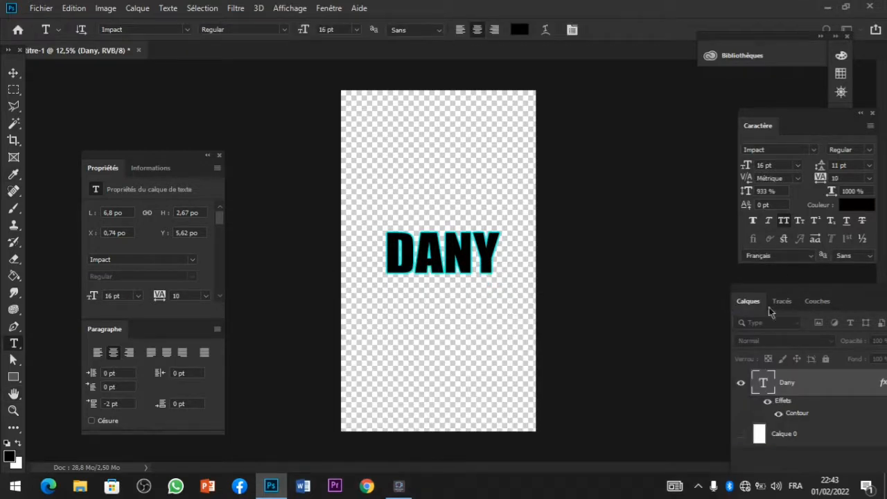
left_click(740, 435)
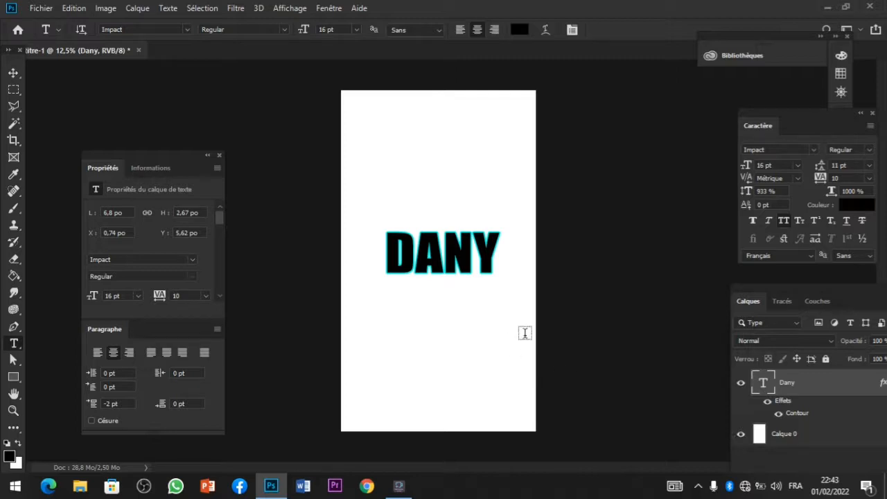
Step: Fill the background layer Calque 0 with magenta, ff00ea, using the Paint Bucket
left_click(774, 442)
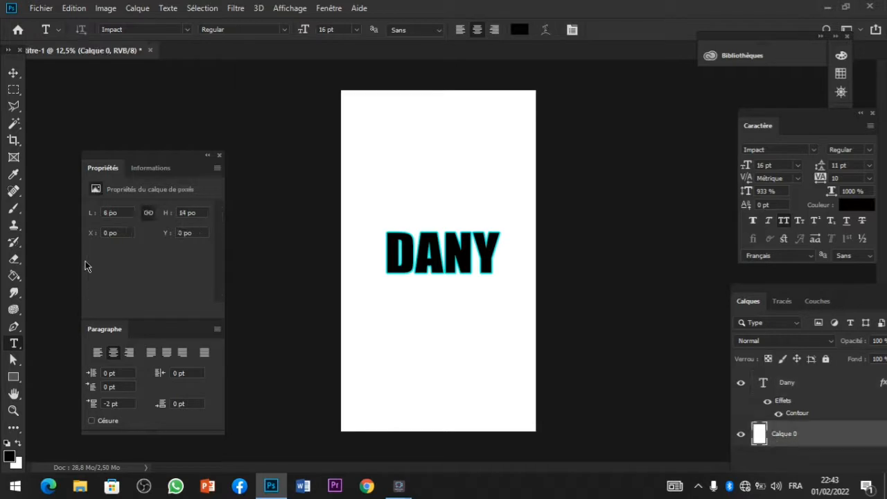
left_click(13, 277)
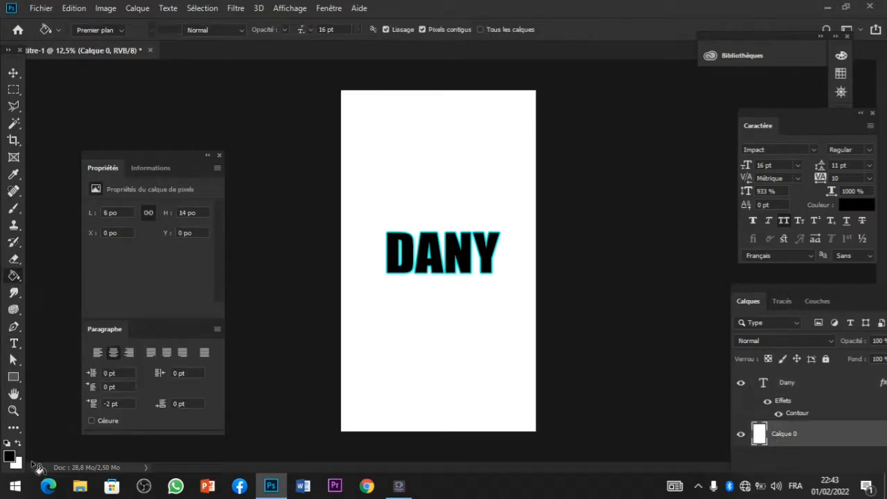
left_click(10, 456)
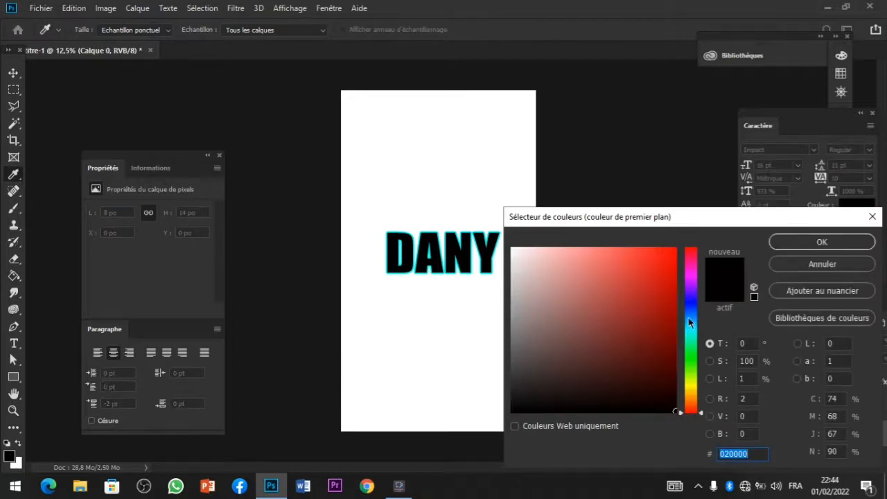
mouse_move(690, 285)
left_mouse_down()
mouse_move(673, 258)
mouse_move(691, 231)
left_mouse_up()
left_click(804, 240)
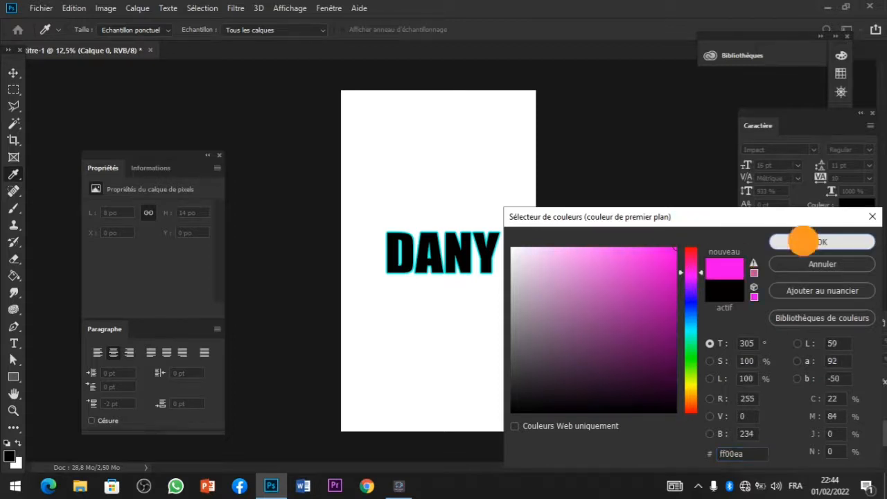
left_click(402, 331)
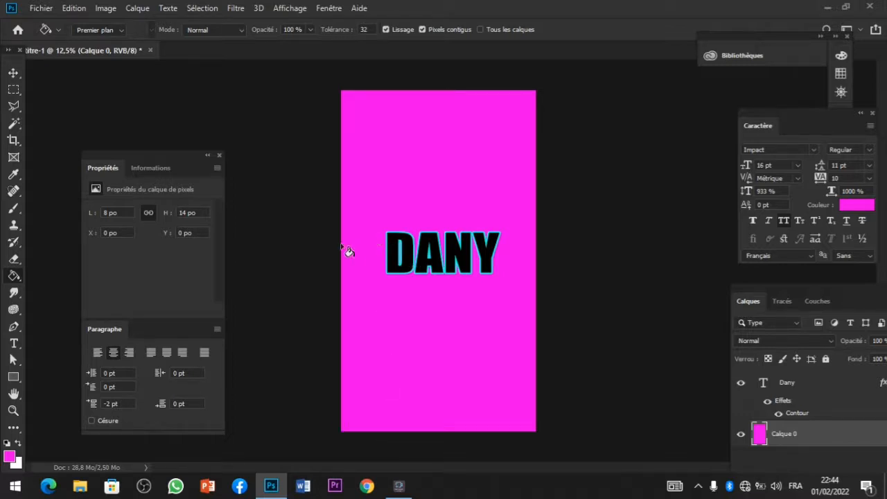
left_click(400, 489)
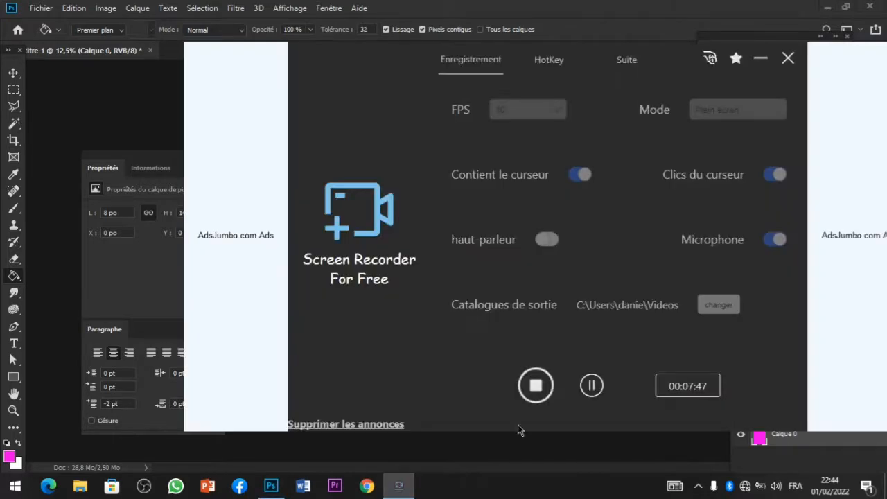
left_click(536, 386)
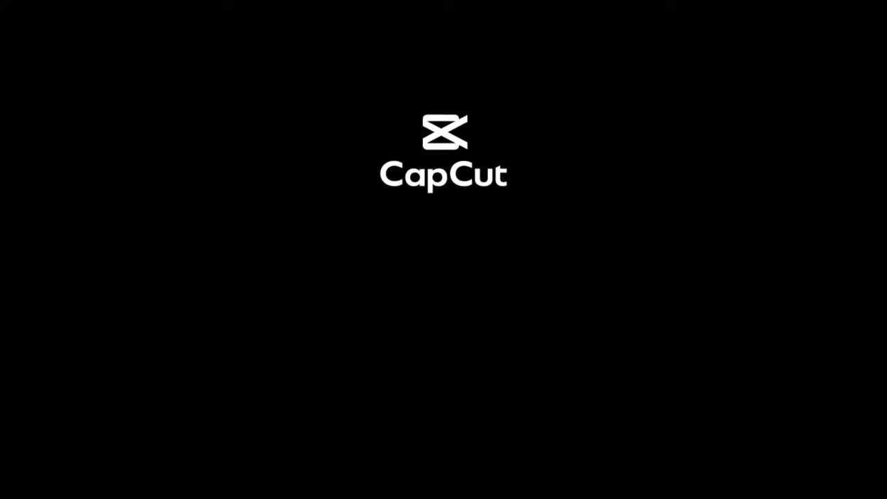